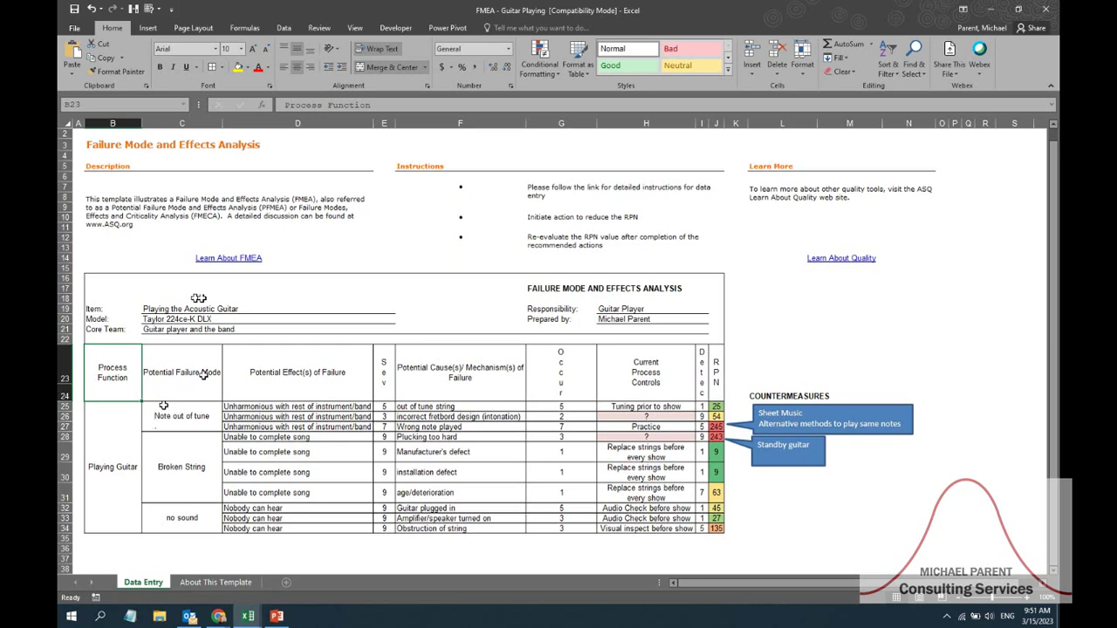
{"action": "left_click", "coordinate": [194, 418]}
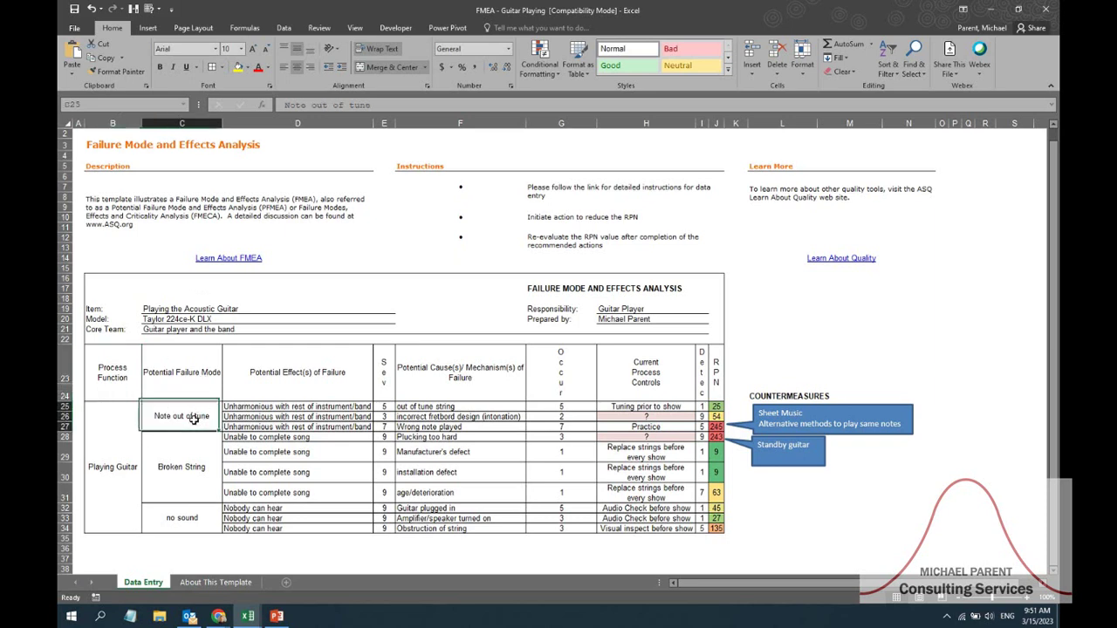
{"action": "left_click", "coordinate": [288, 406]}
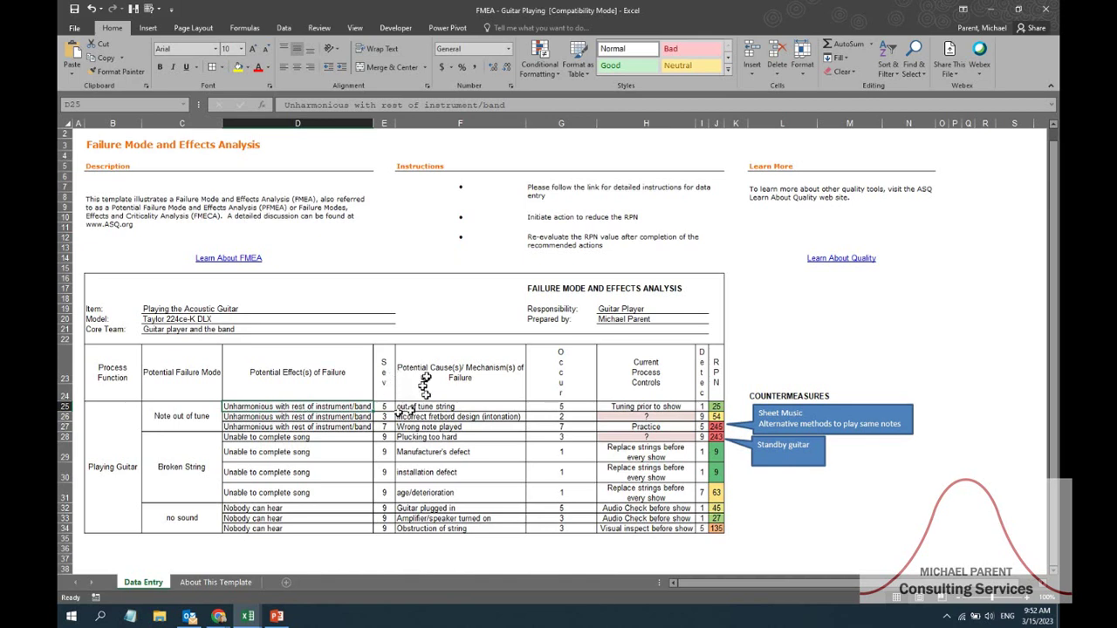
{"action": "left_click", "coordinate": [190, 418]}
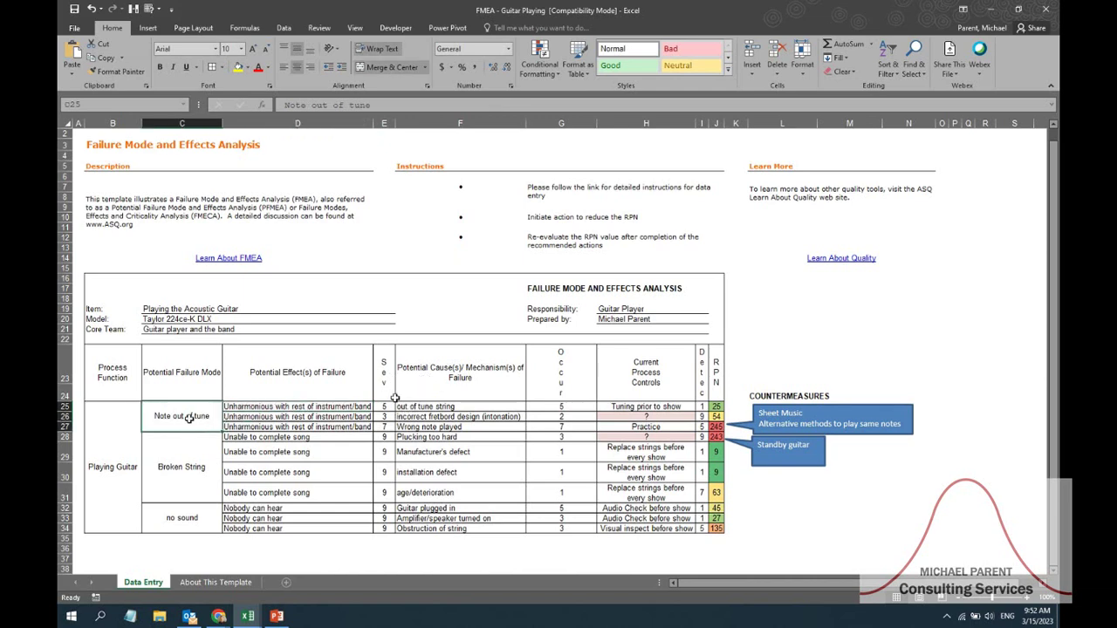
{"action": "left_click", "coordinate": [424, 406]}
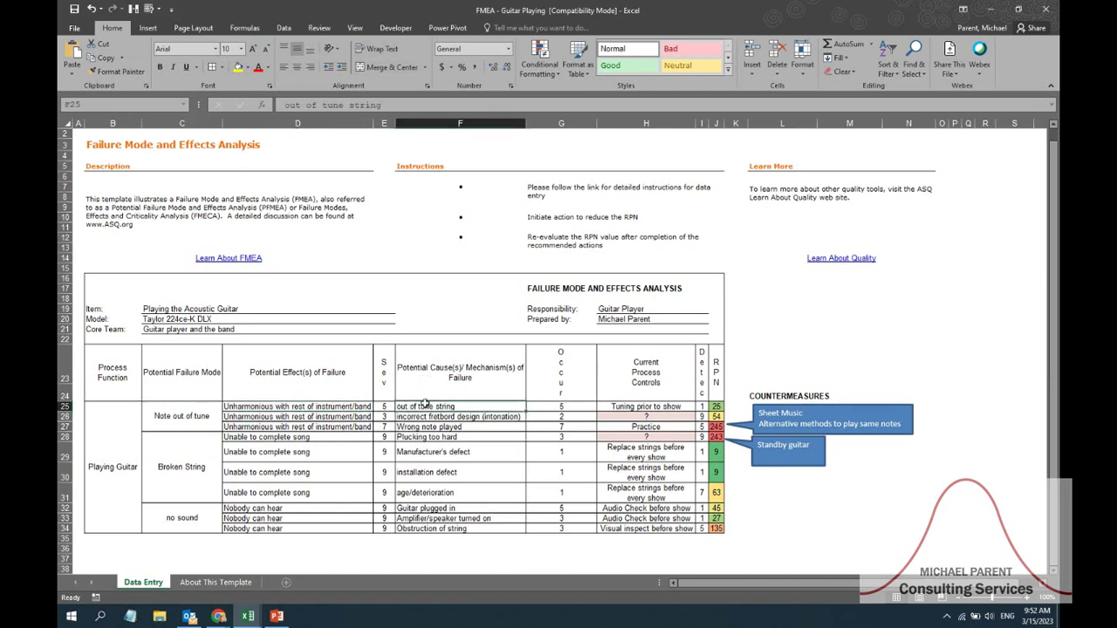
{"action": "left_click", "coordinate": [489, 417]}
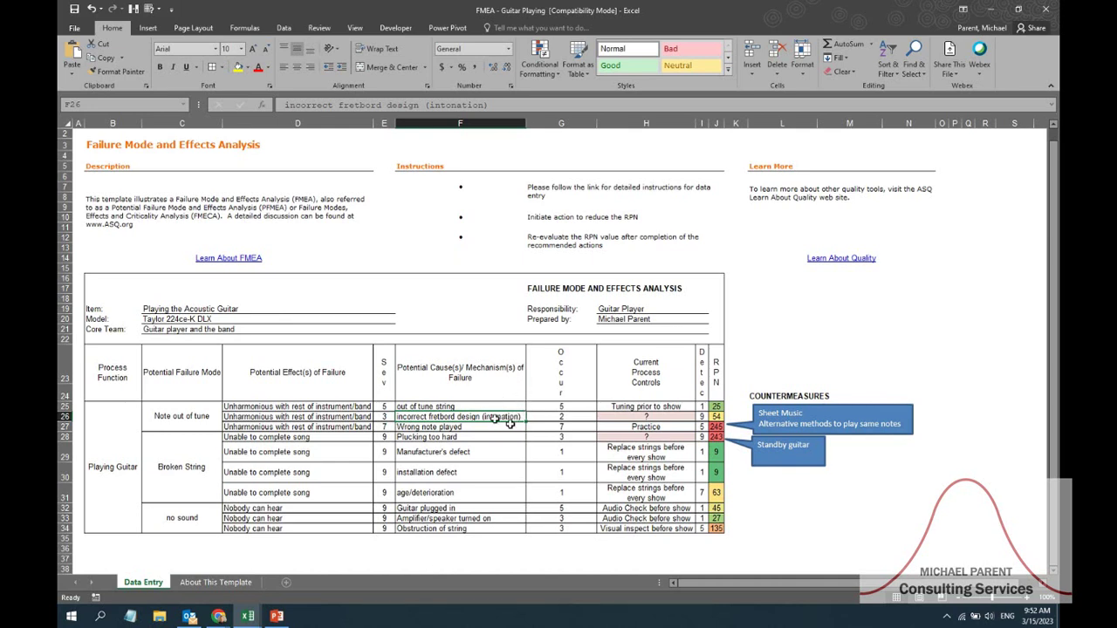
{"action": "left_click", "coordinate": [510, 426]}
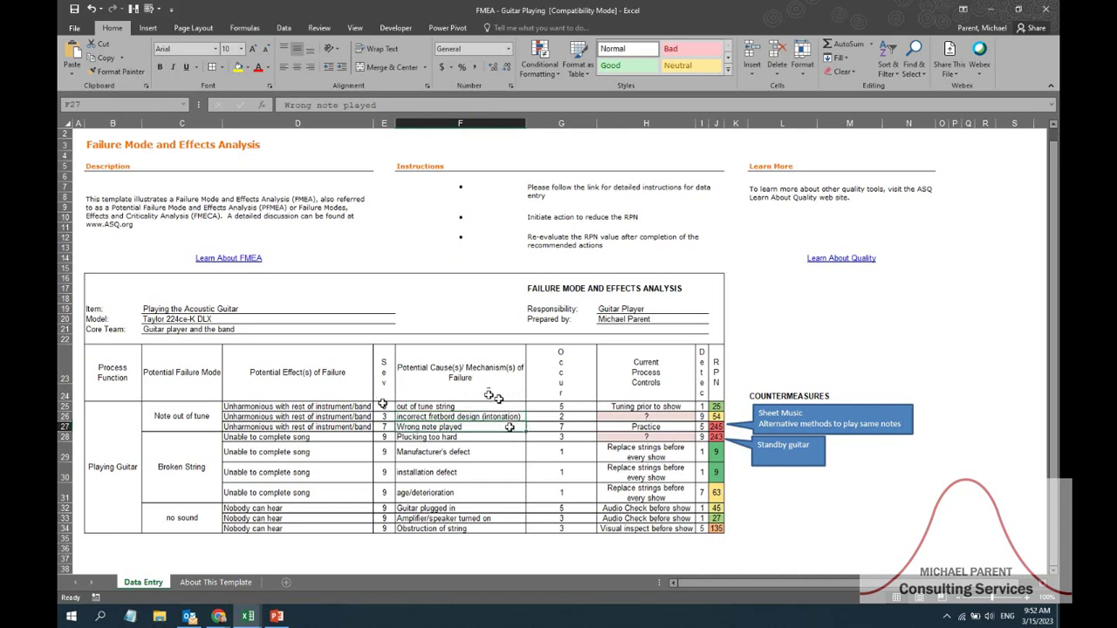
{"action": "left_click_drag", "start_coordinate": [384, 407], "coordinate": [385, 427]}
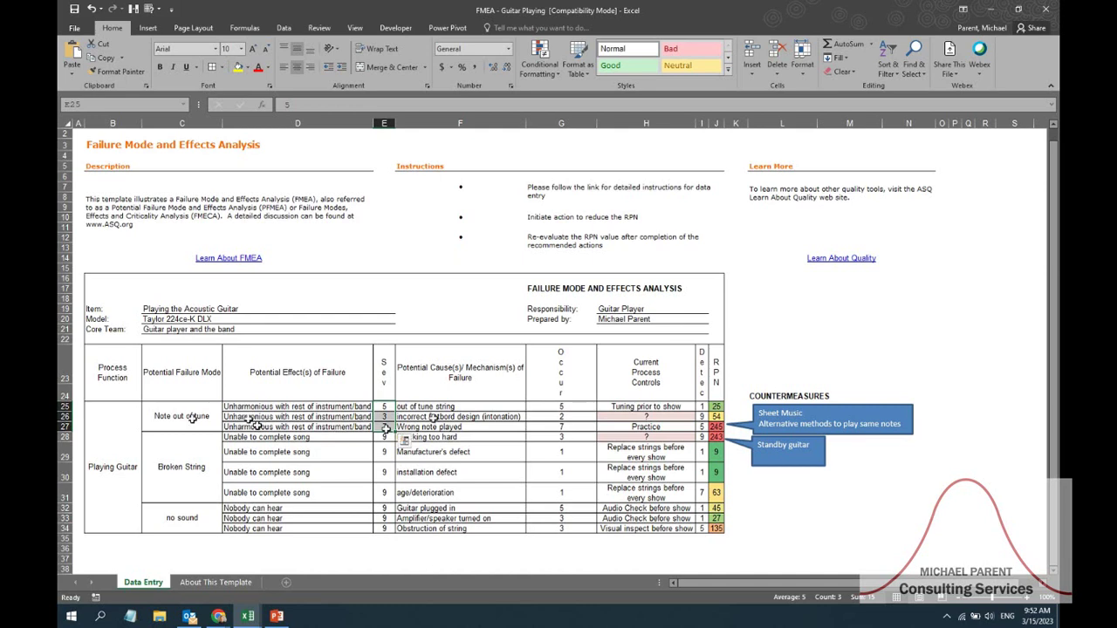
{"action": "left_click_drag", "start_coordinate": [528, 427], "coordinate": [533, 407]}
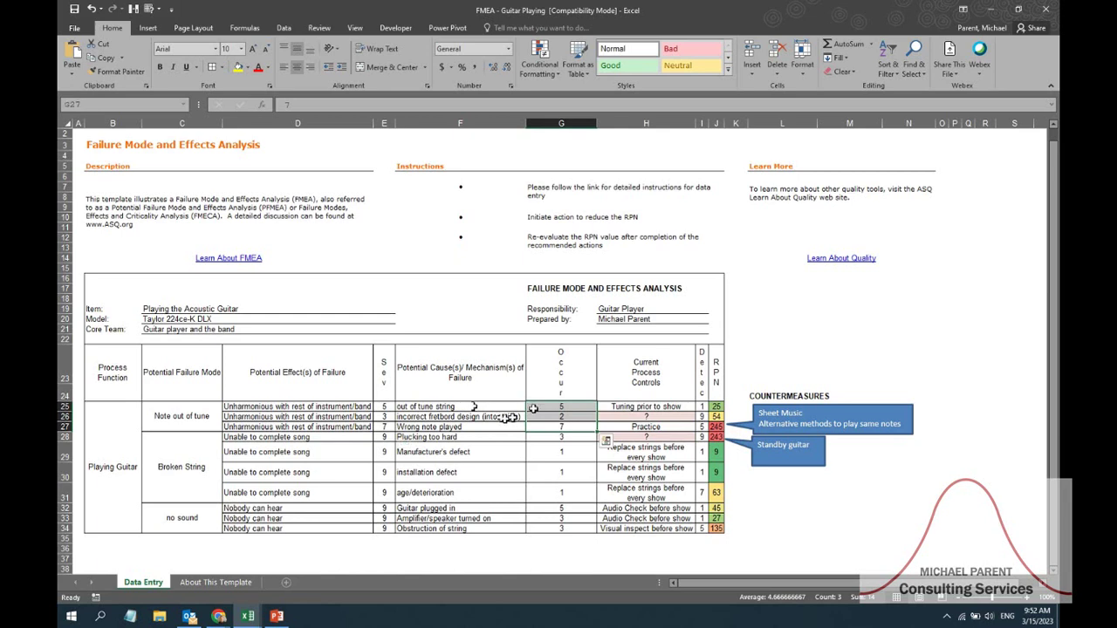
{"action": "left_click", "coordinate": [533, 408]}
{"action": "left_click", "coordinate": [511, 406]}
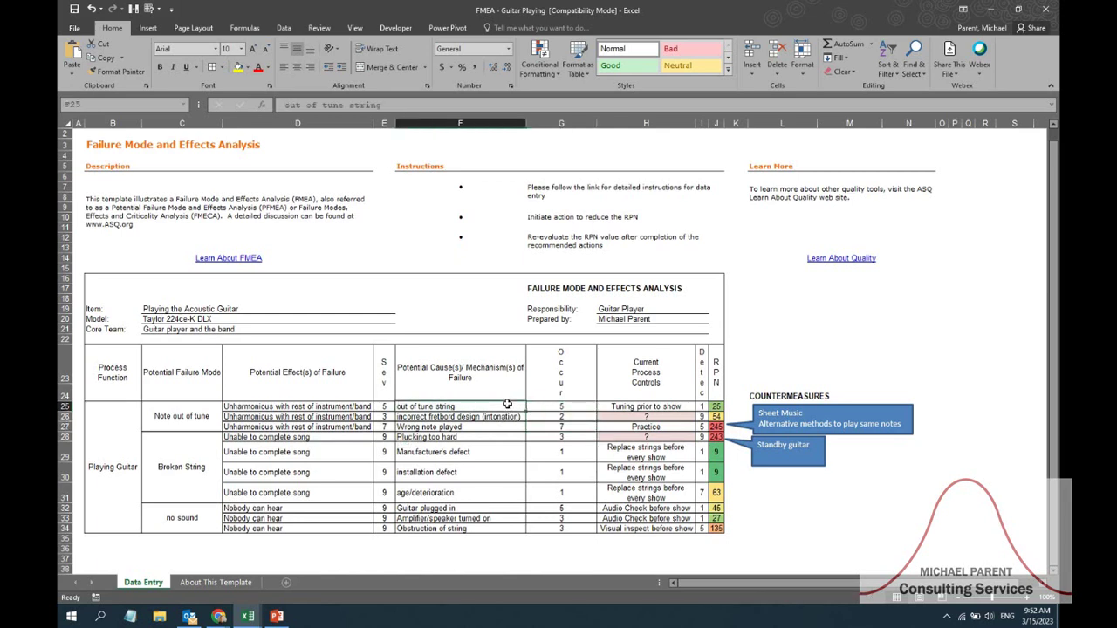
{"action": "left_click", "coordinate": [533, 405]}
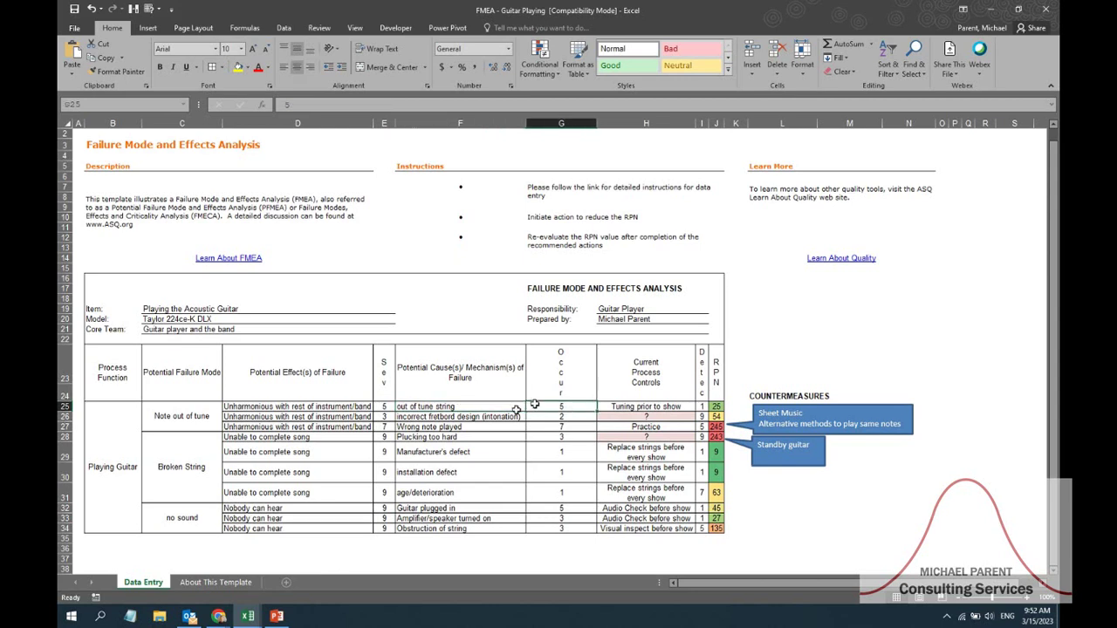
{"action": "left_click", "coordinate": [516, 415]}
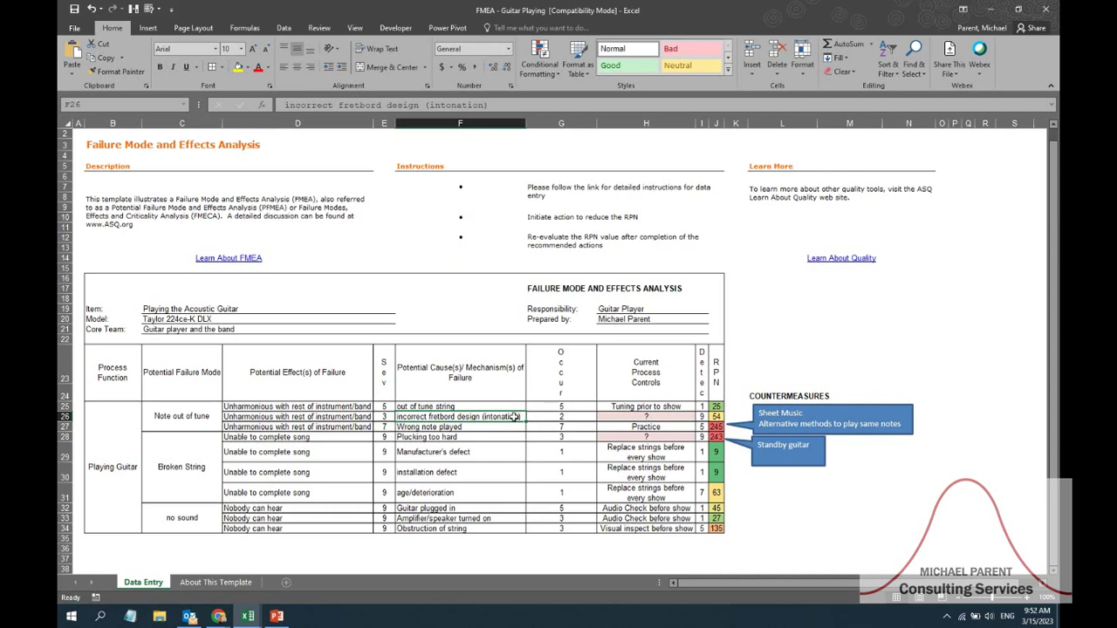
{"action": "left_click", "coordinate": [514, 427]}
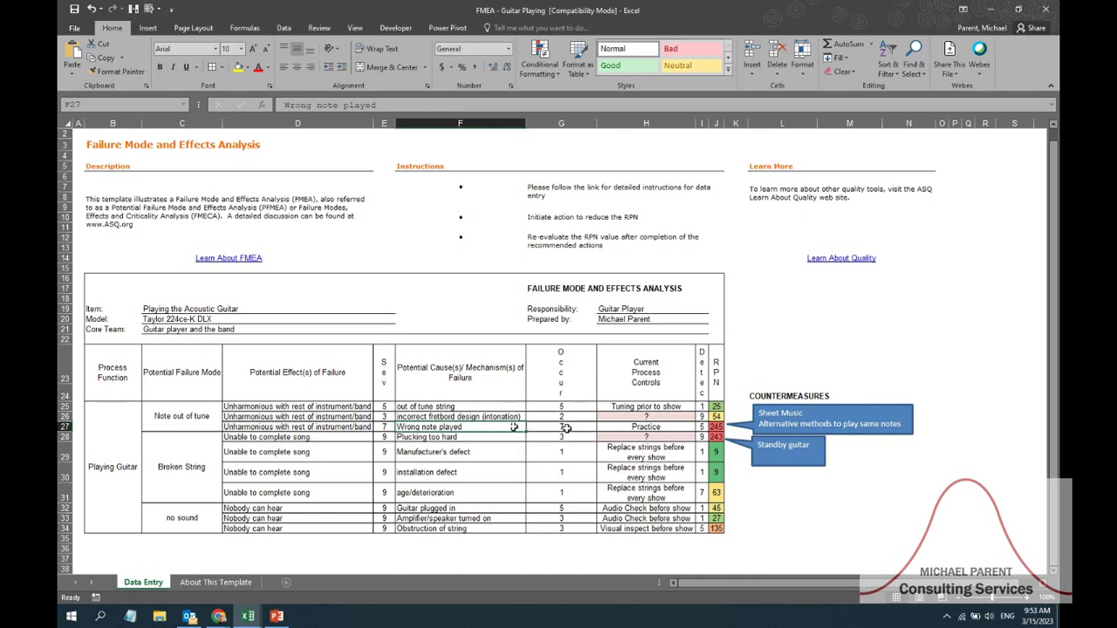
{"action": "left_click", "coordinate": [565, 427]}
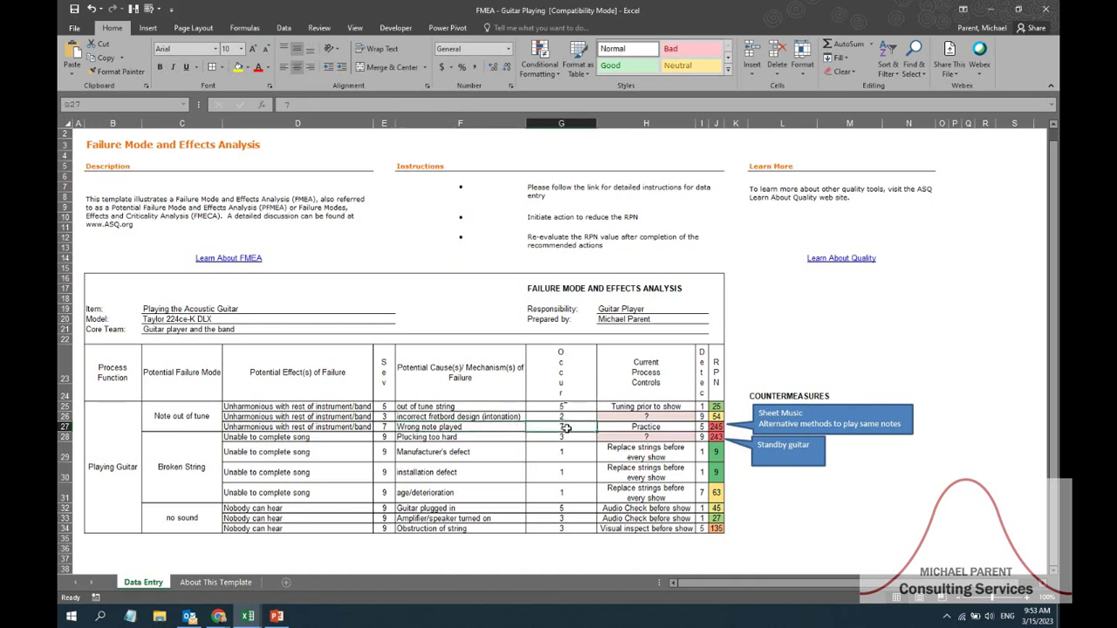
{"action": "left_click", "coordinate": [566, 407]}
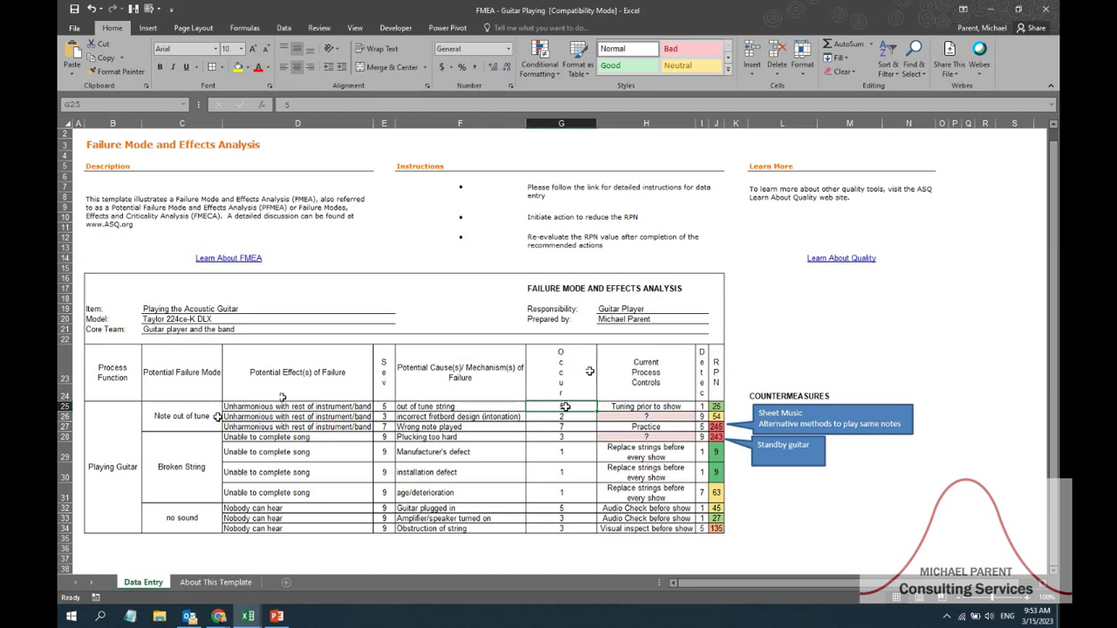
{"action": "left_click", "coordinate": [643, 406]}
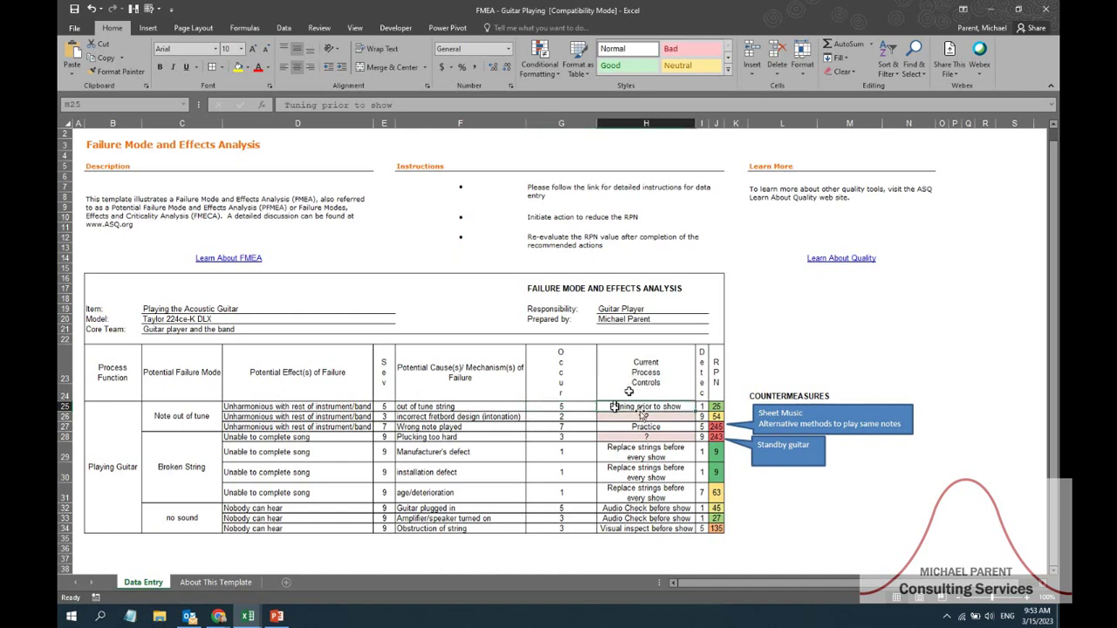
{"action": "left_click", "coordinate": [615, 419]}
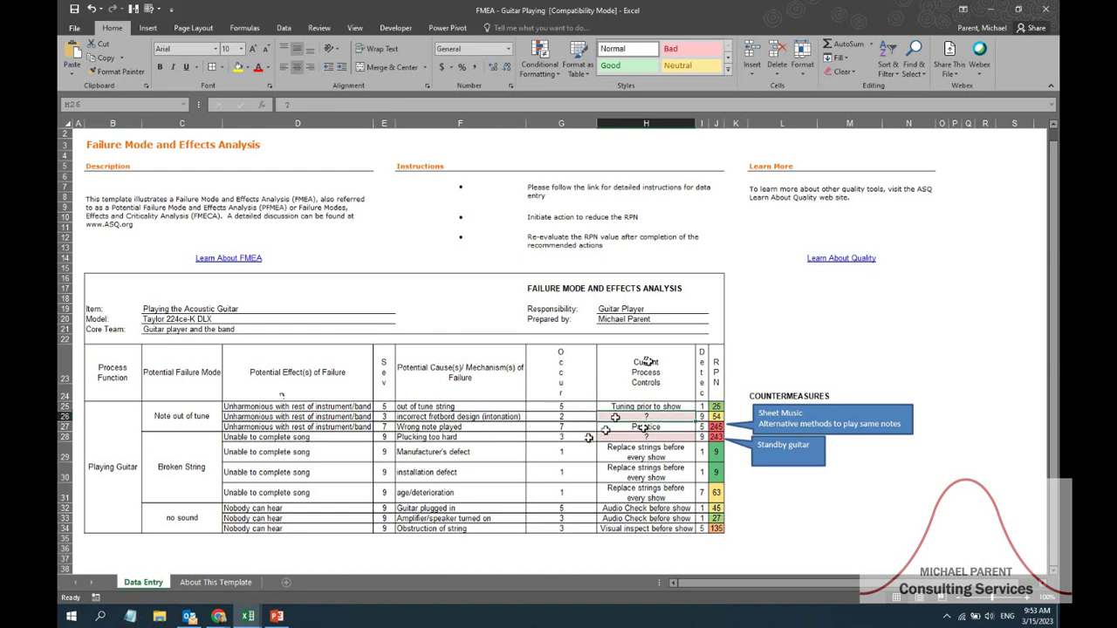
{"action": "left_click", "coordinate": [608, 427]}
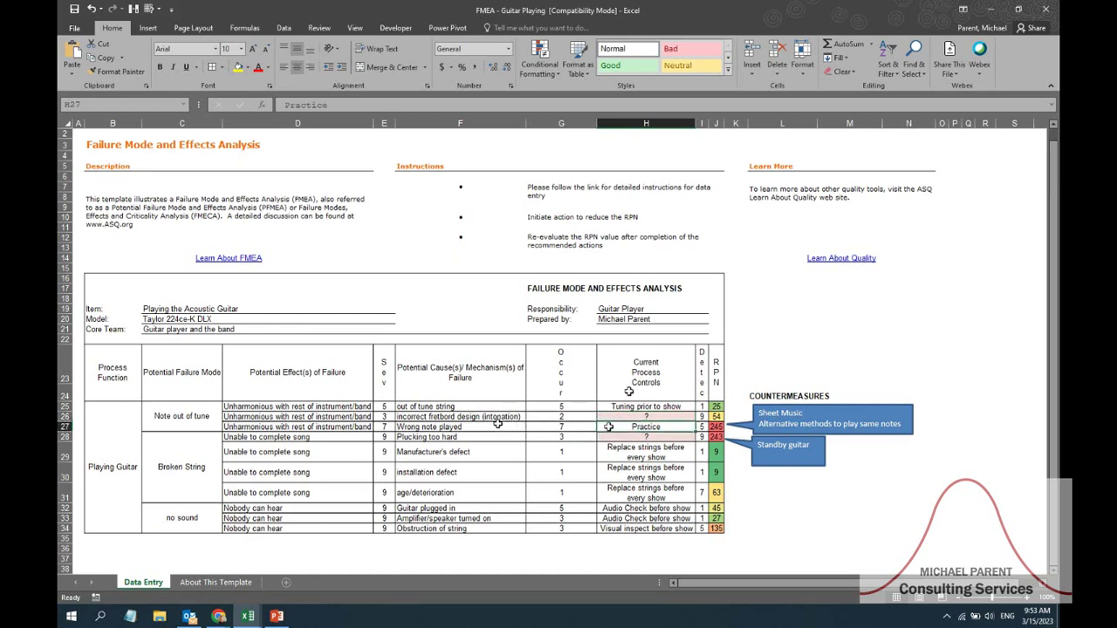
{"action": "left_click", "coordinate": [491, 427]}
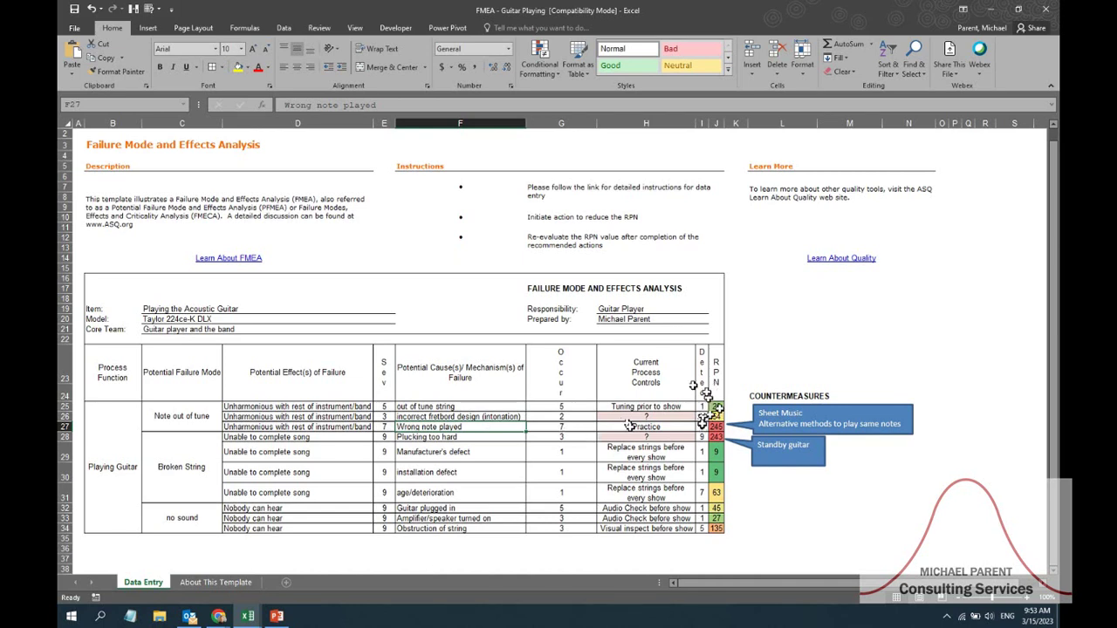
{"action": "left_click", "coordinate": [716, 406]}
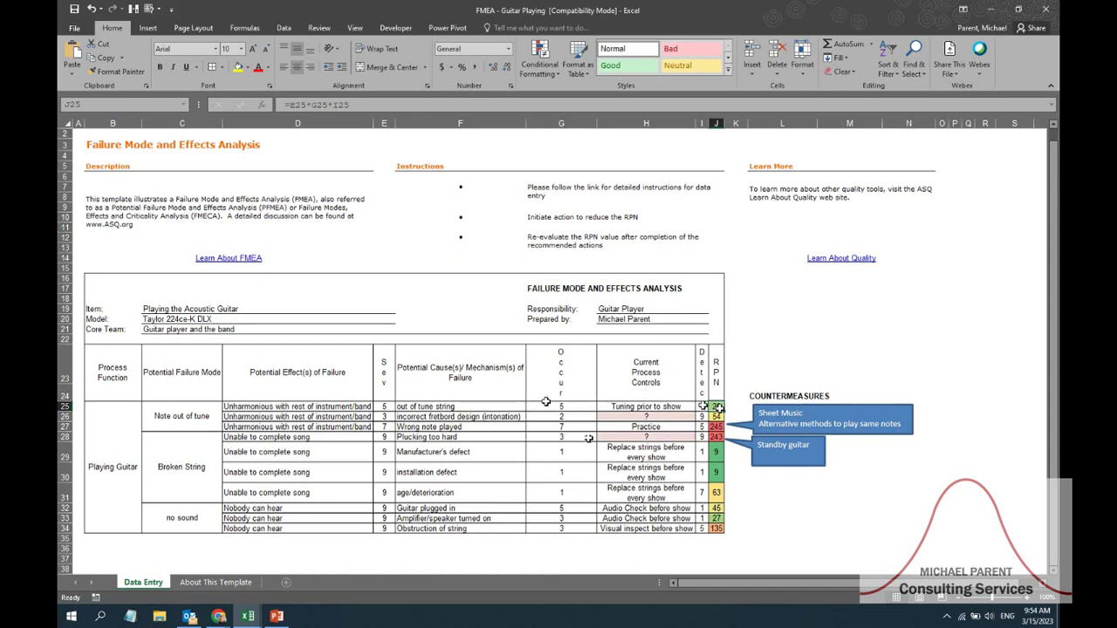
{"action": "left_click", "coordinate": [548, 406]}
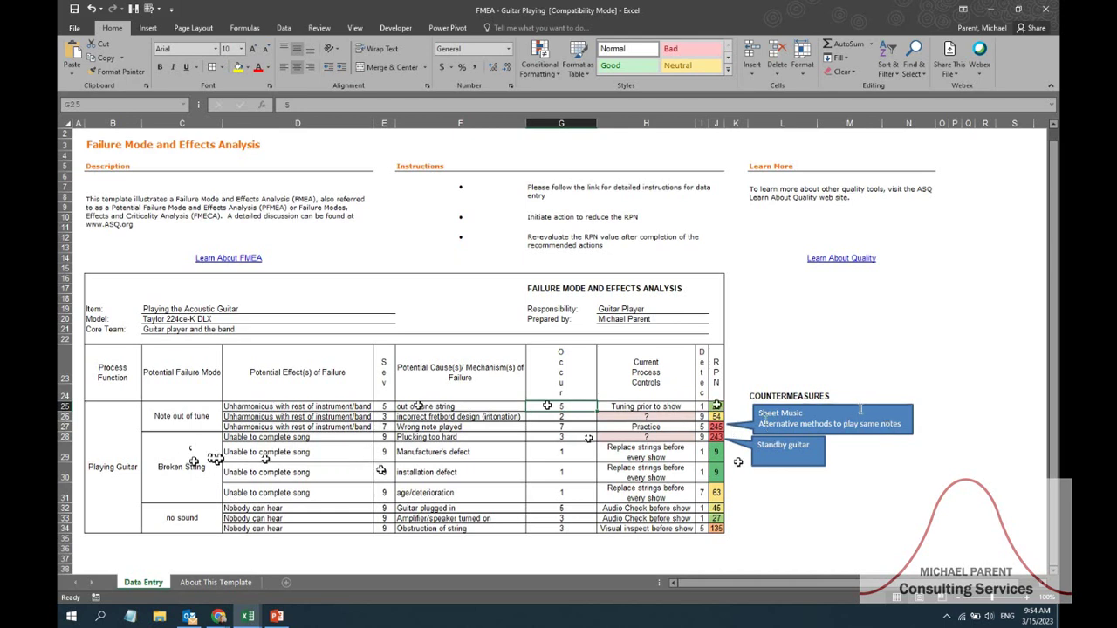
{"action": "left_click_drag", "start_coordinate": [384, 452], "coordinate": [387, 495]}
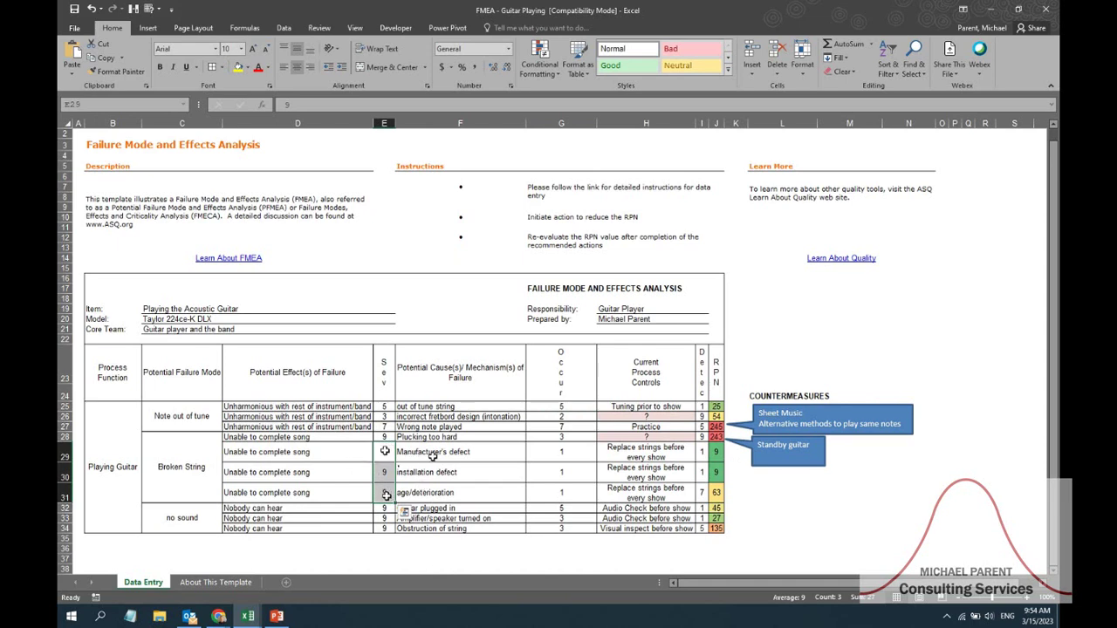
{"action": "left_click", "coordinate": [432, 455]}
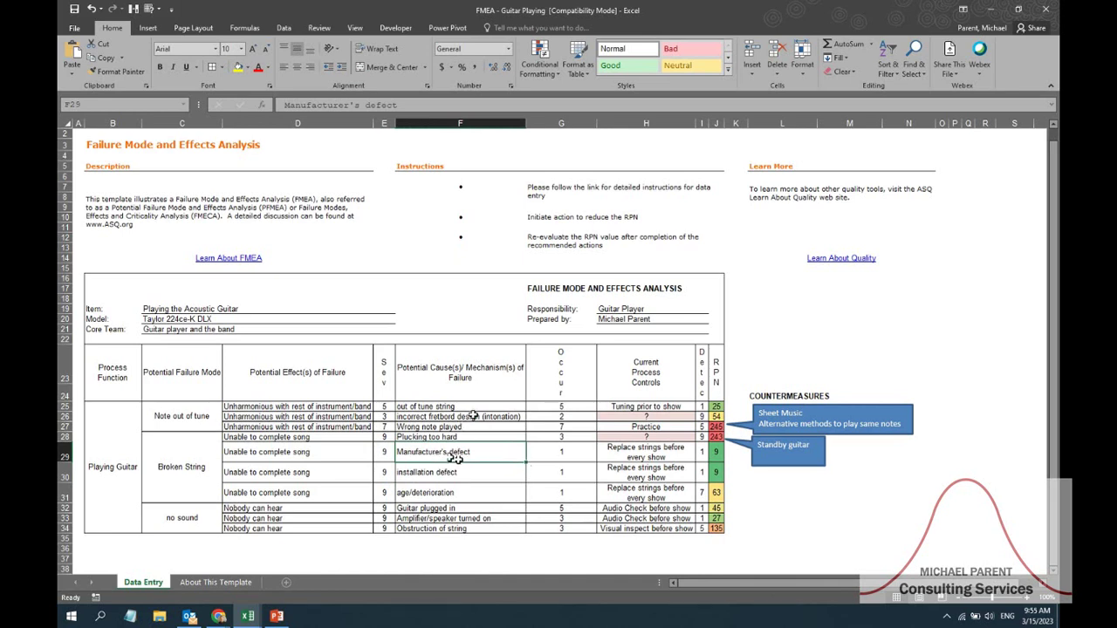
{"action": "left_click", "coordinate": [500, 478]}
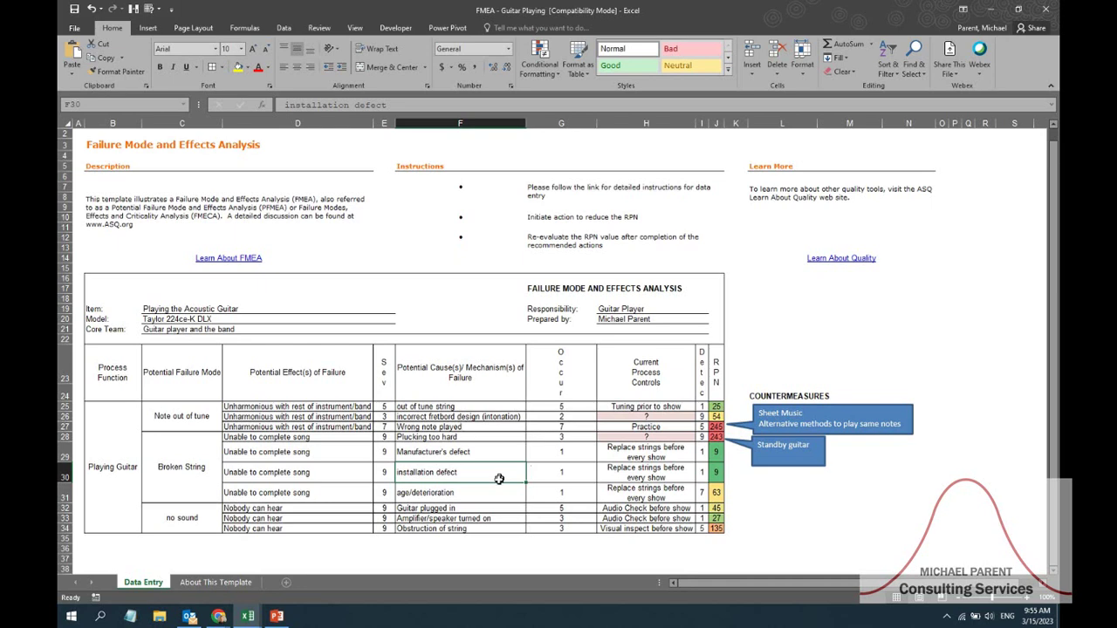
{"action": "left_click", "coordinate": [499, 494]}
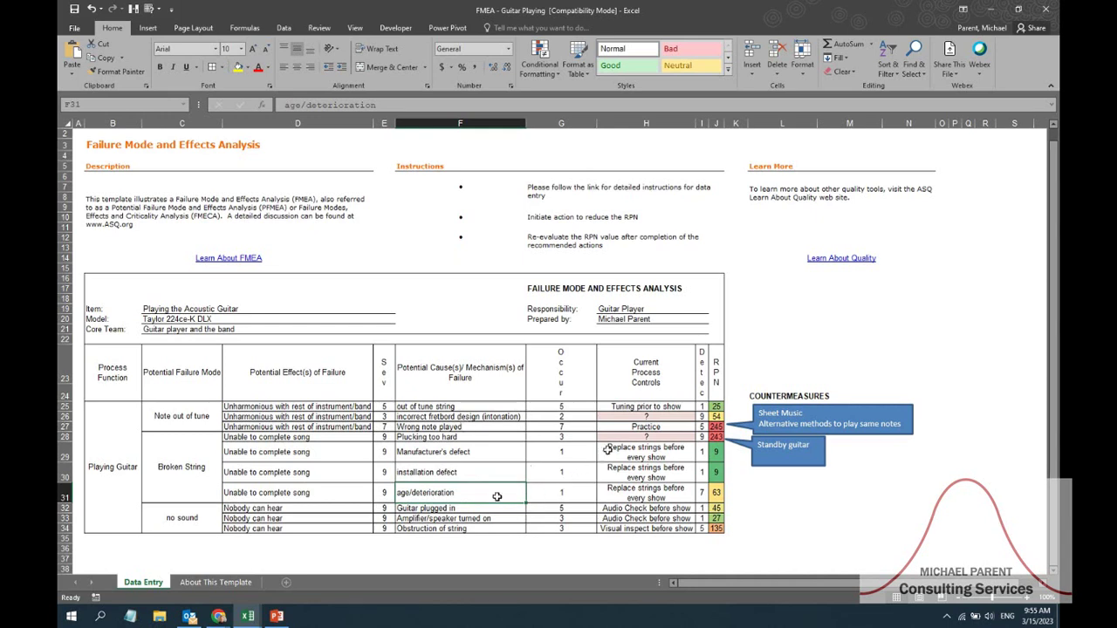
{"action": "left_click_drag", "start_coordinate": [606, 452], "coordinate": [627, 488]}
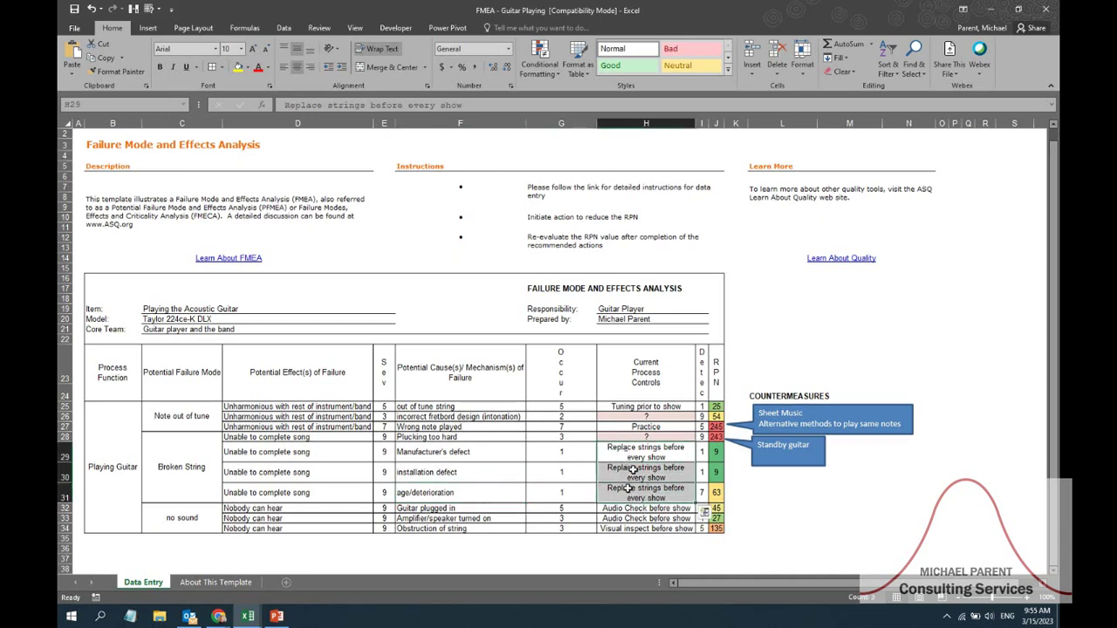
{"action": "left_click", "coordinate": [609, 404]}
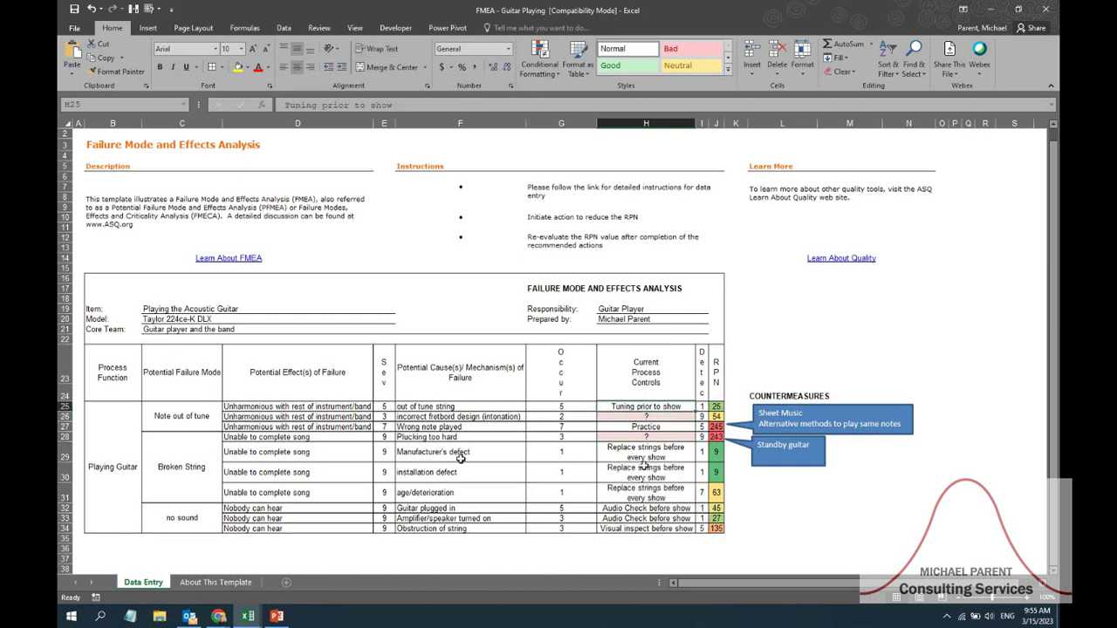
{"action": "left_click", "coordinate": [183, 524]}
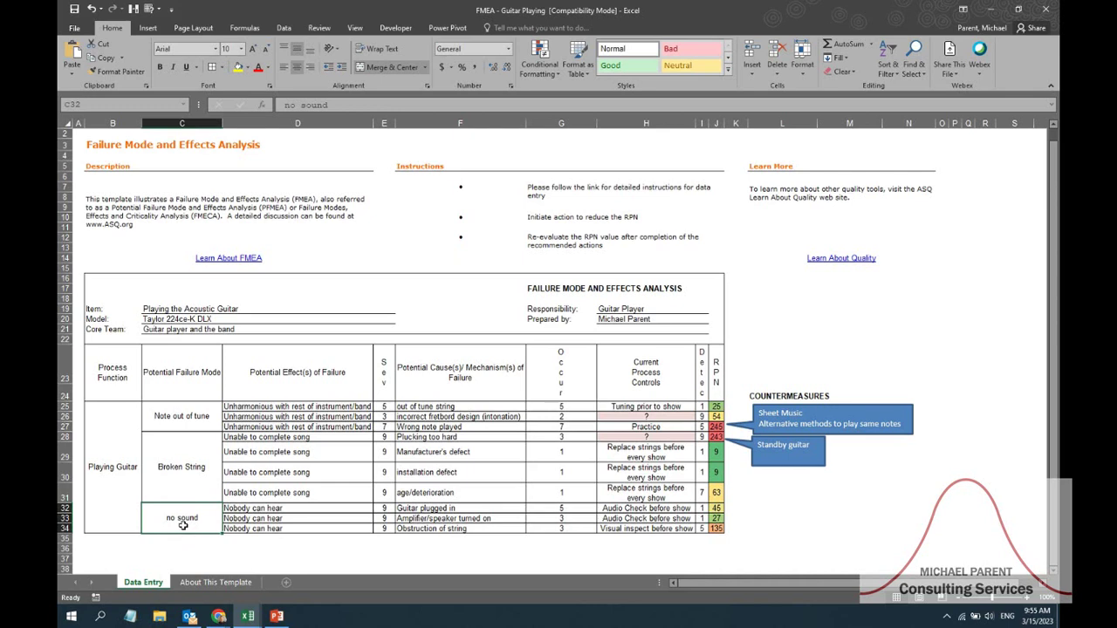
{"action": "left_click", "coordinate": [295, 509]}
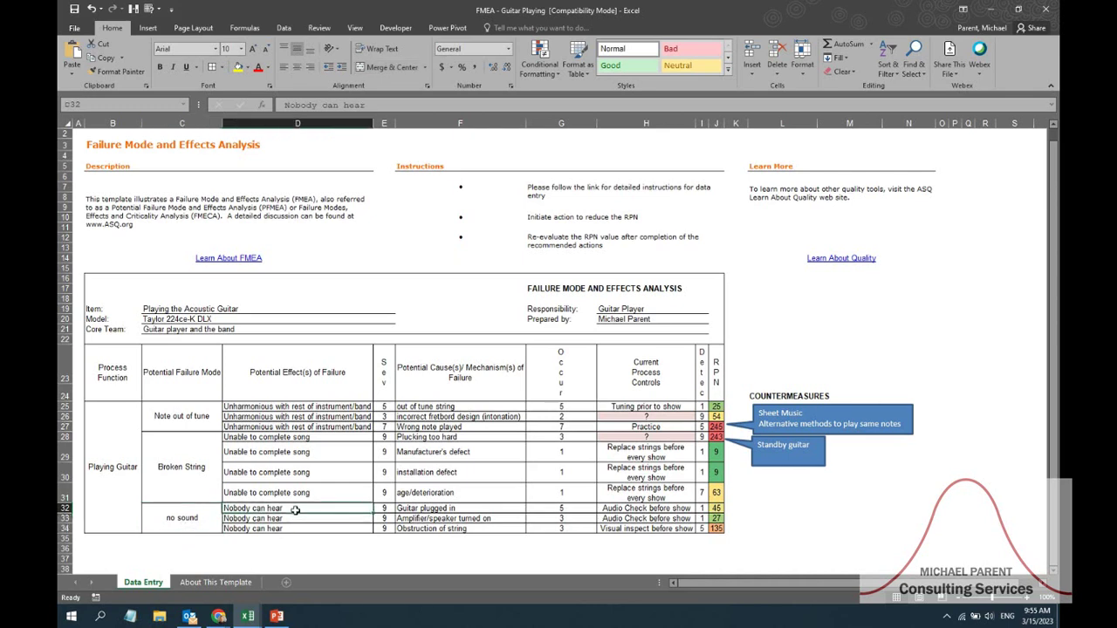
{"action": "left_click", "coordinate": [421, 513]}
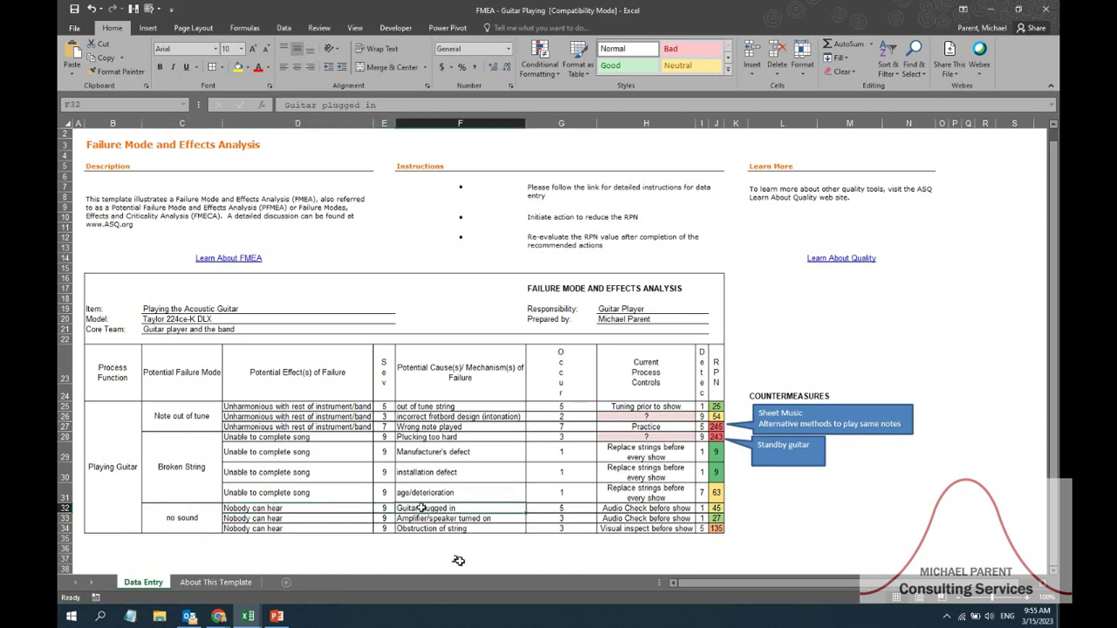
{"action": "key", "text": "Down"}
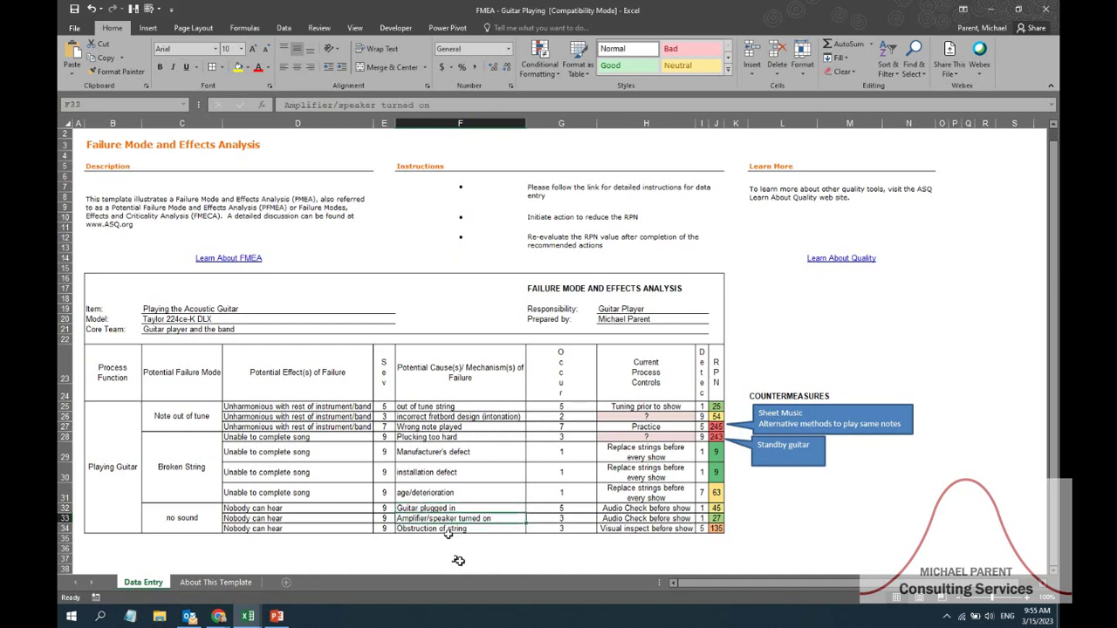
{"action": "left_click", "coordinate": [446, 529]}
{"action": "left_click", "coordinate": [449, 549]}
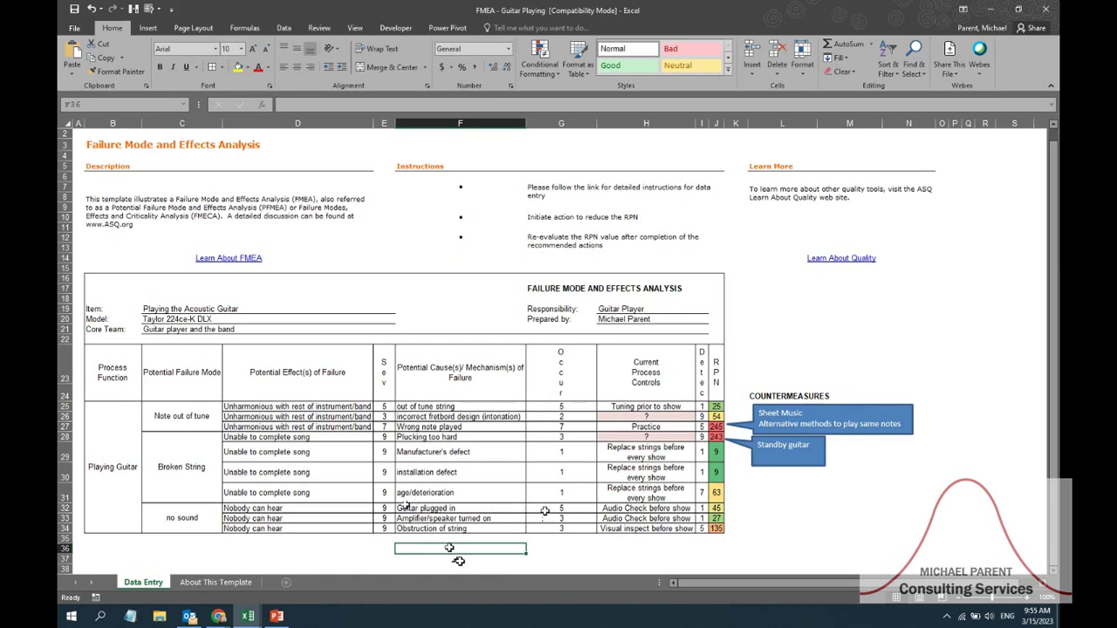
{"action": "mouse_move", "coordinate": [390, 508]}
{"action": "left_mouse_down"}
{"action": "mouse_move", "coordinate": [384, 538]}
{"action": "mouse_move", "coordinate": [381, 510]}
{"action": "mouse_move", "coordinate": [380, 528]}
{"action": "left_mouse_up"}
{"action": "left_click", "coordinate": [377, 539]}
{"action": "left_click", "coordinate": [504, 547]}
{"action": "left_click_drag", "start_coordinate": [700, 508], "coordinate": [700, 528]}
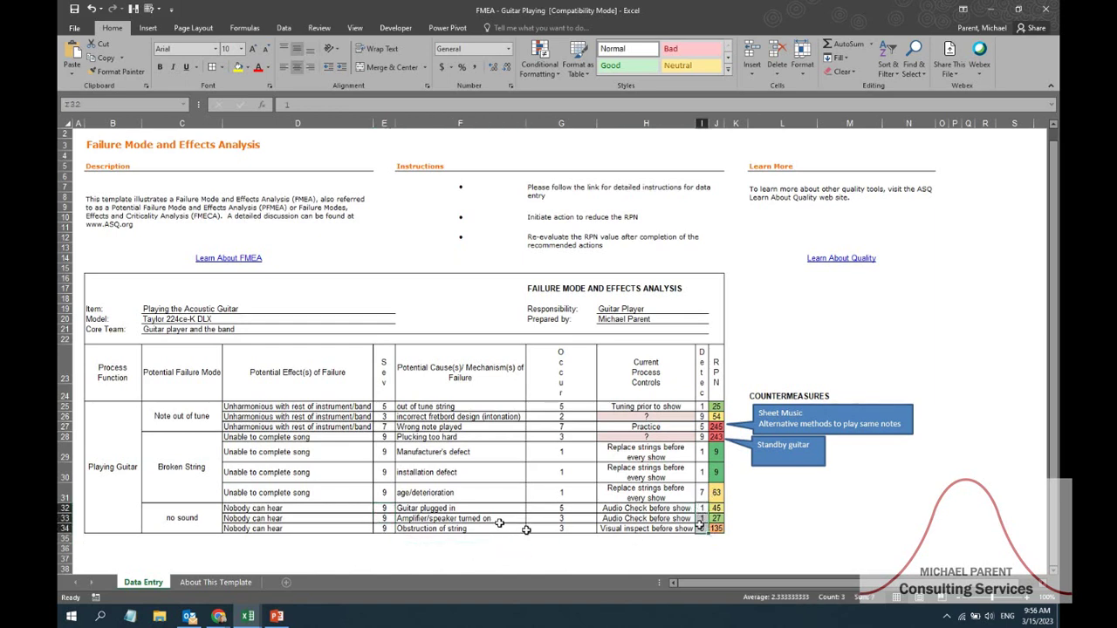
{"action": "left_click_drag", "start_coordinate": [526, 530], "coordinate": [494, 506]}
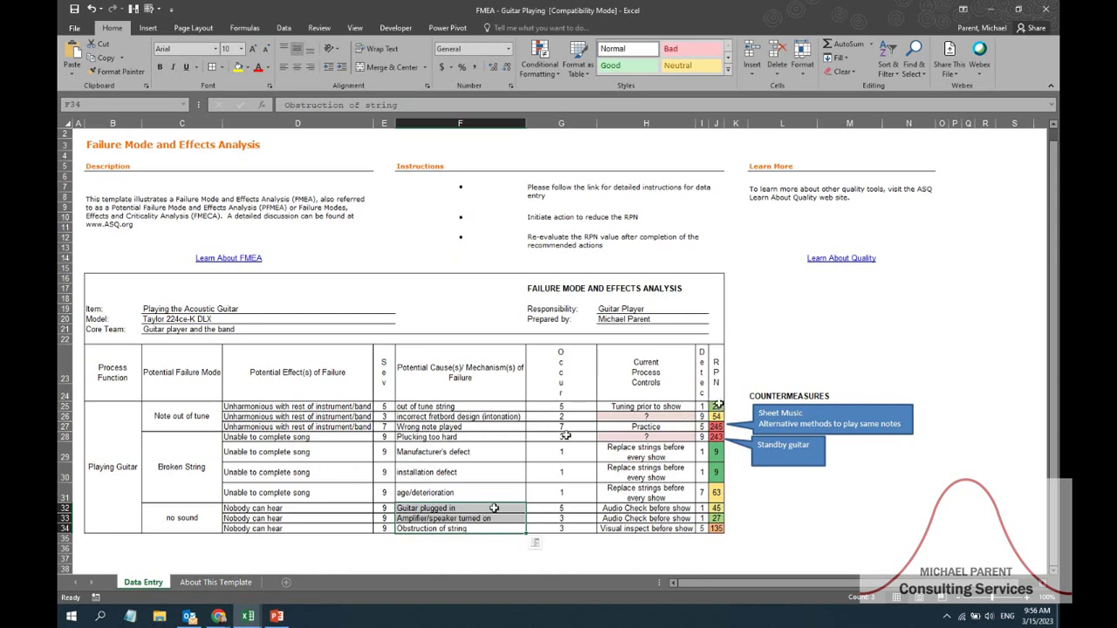
{"action": "left_click", "coordinate": [496, 548]}
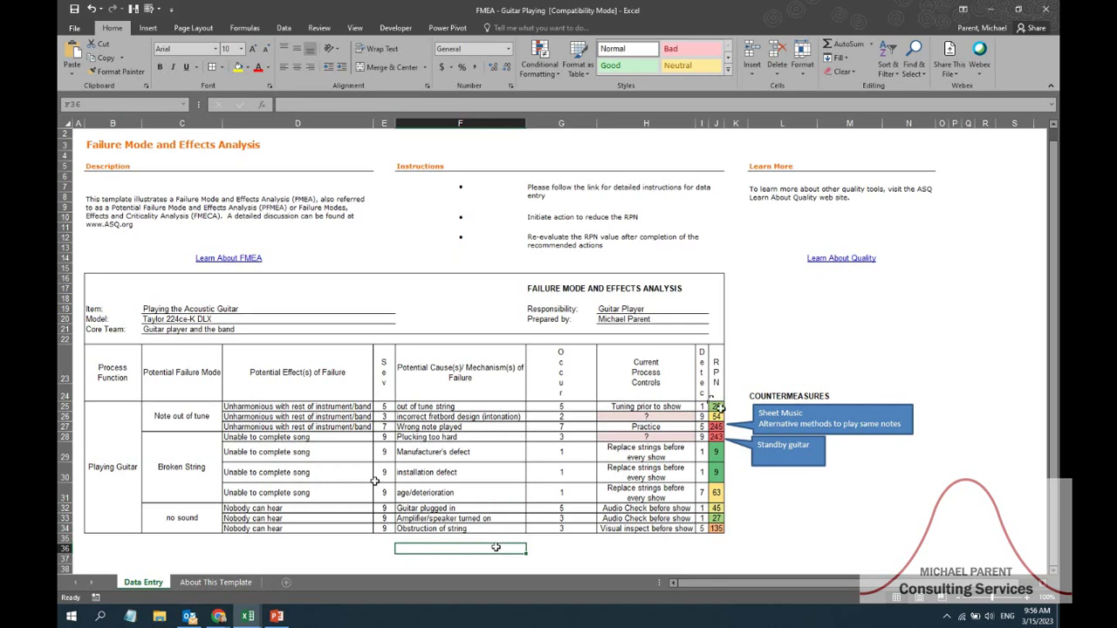
{"action": "left_click", "coordinate": [178, 412]}
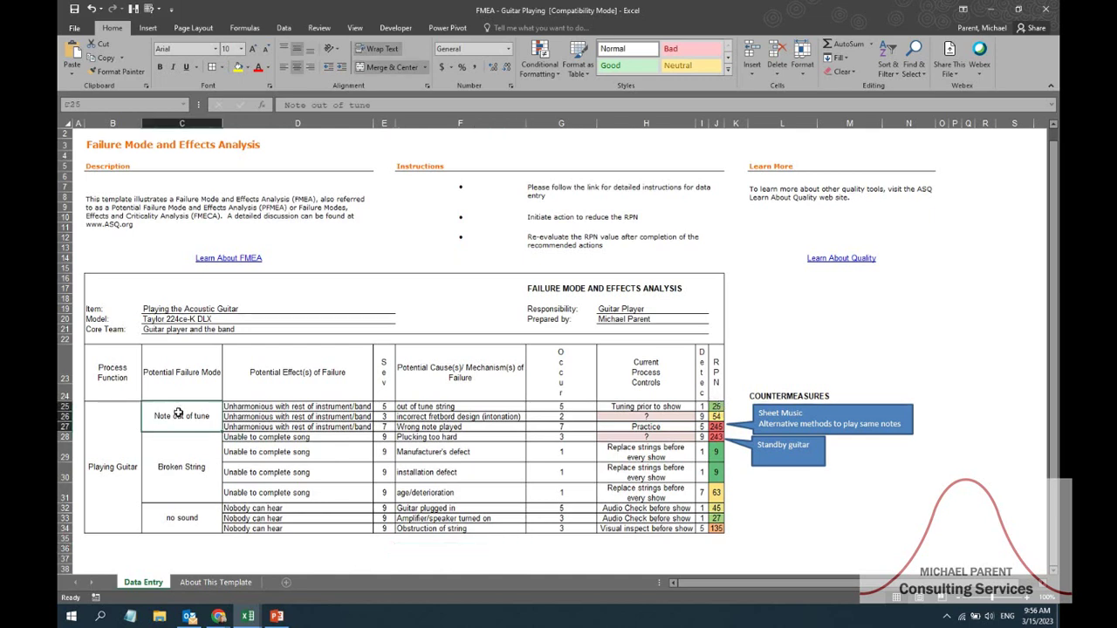